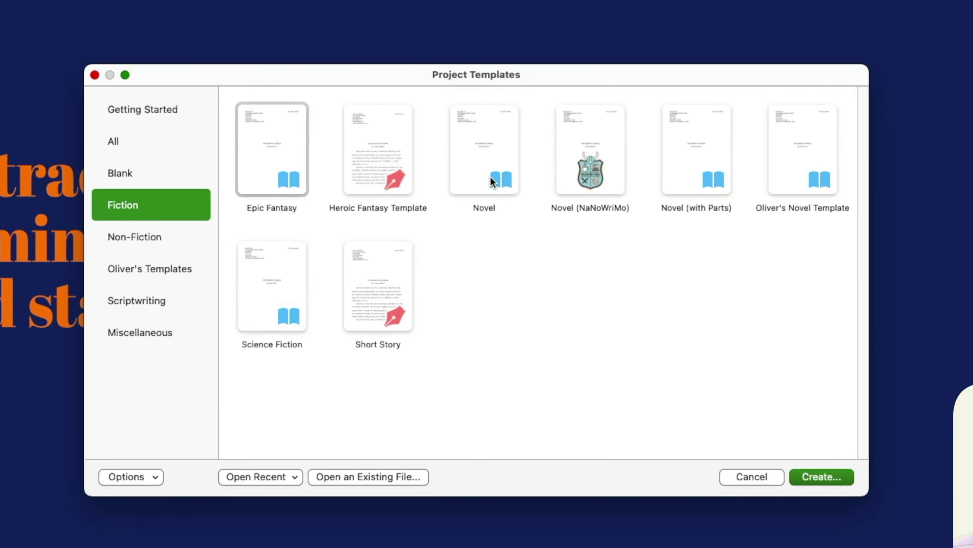
Create a project named 'Novel (Template)' on the Desktop from the Novel template
left_click(477, 228)
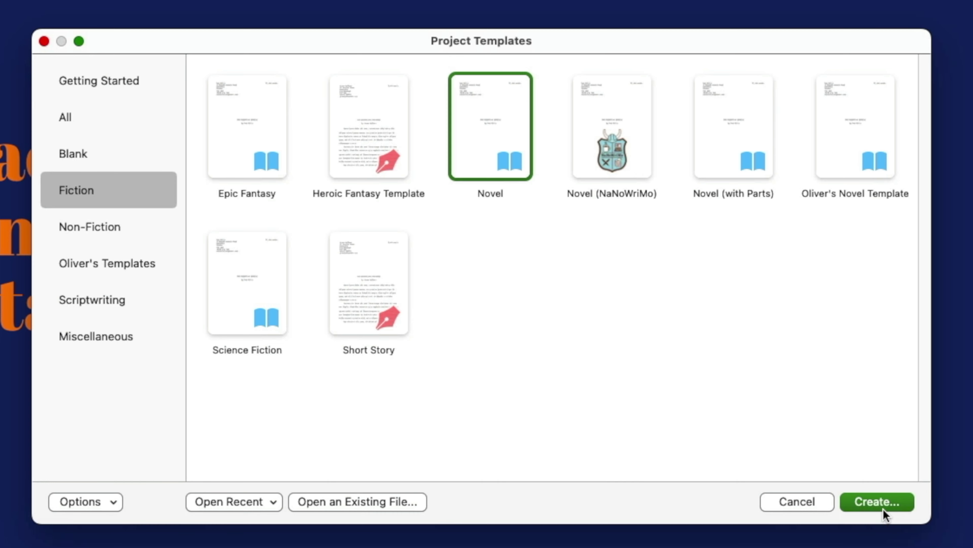
double_click(510, 143)
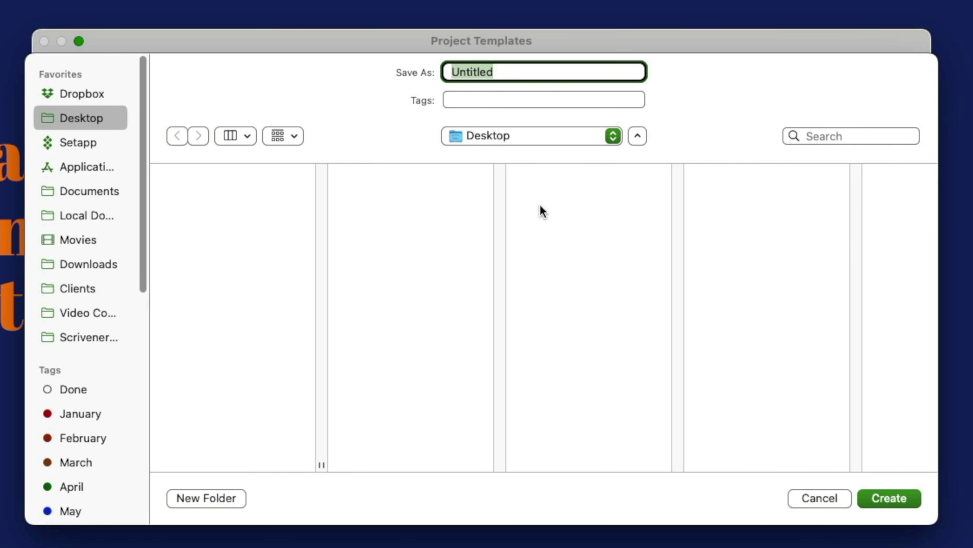
type("Nove")
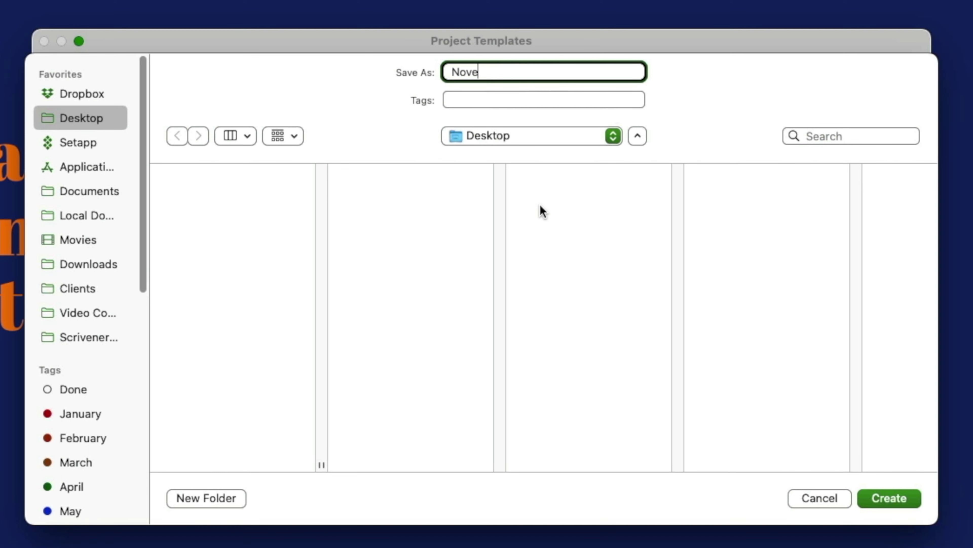
type("l (Template")
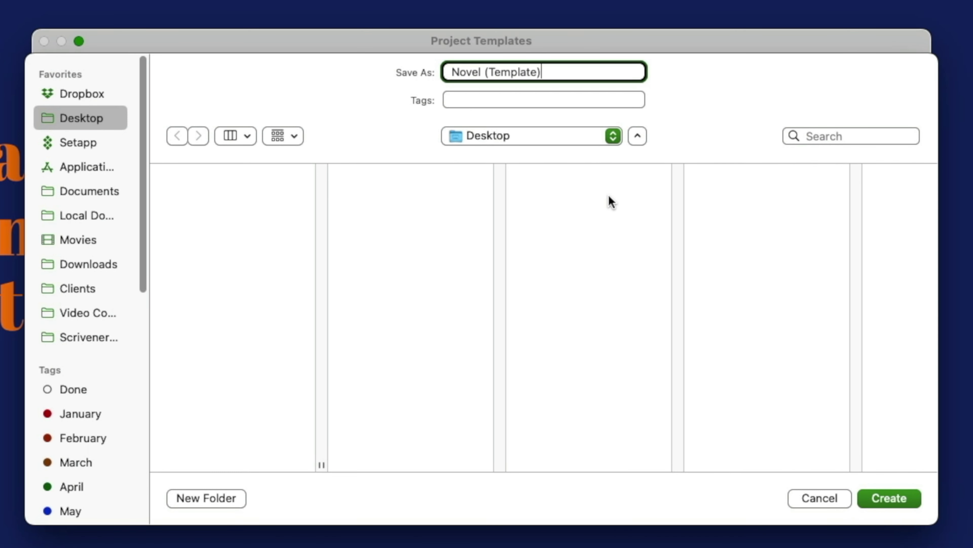
left_click(897, 501)
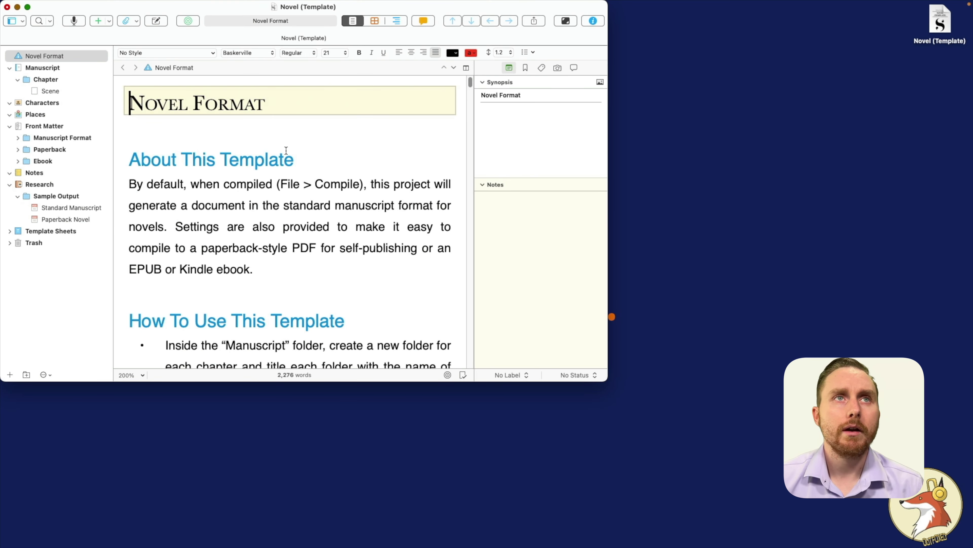
Make the project window full screen and collapse Sample Output, Research, Front Matter and Chapter
left_click_drag(205, 14, 323, 88)
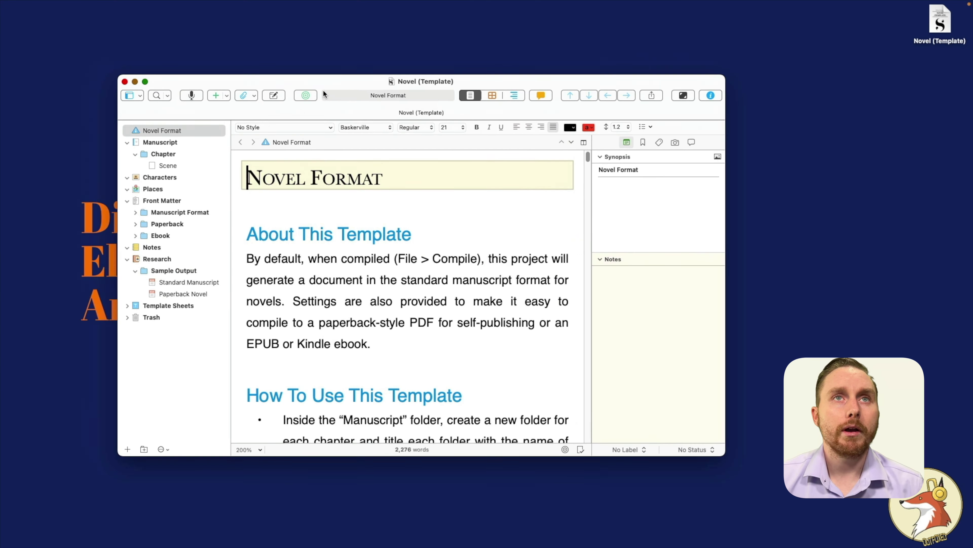
left_click(145, 81)
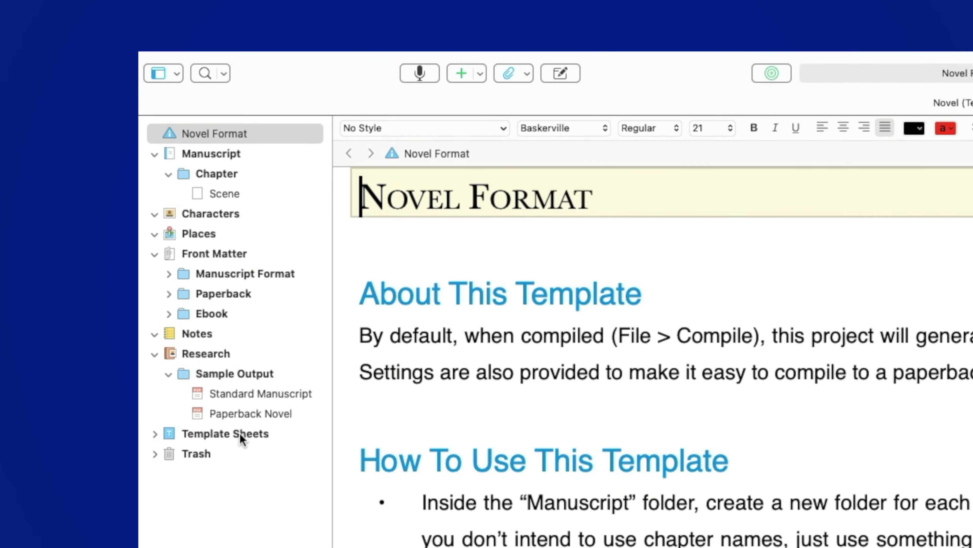
left_click(169, 373)
left_click(154, 354)
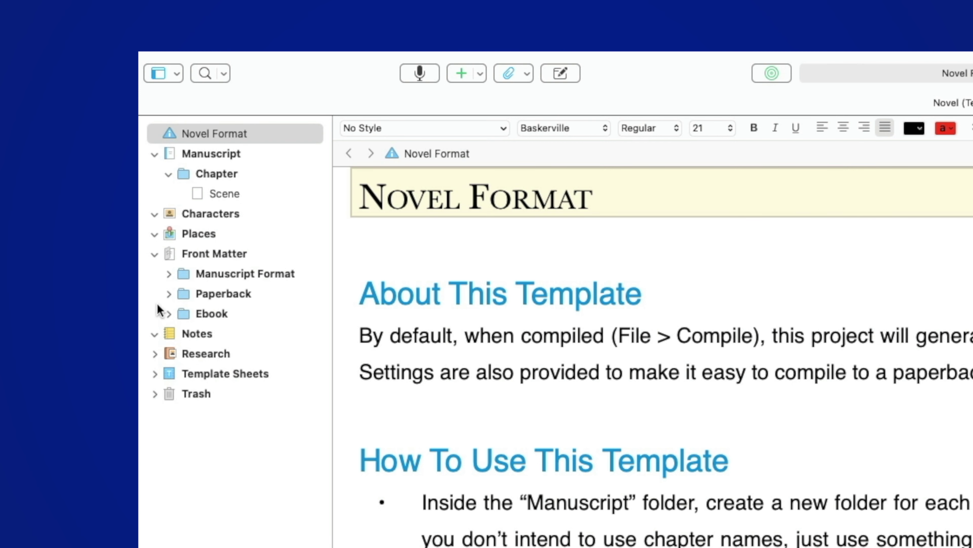
left_click(154, 254)
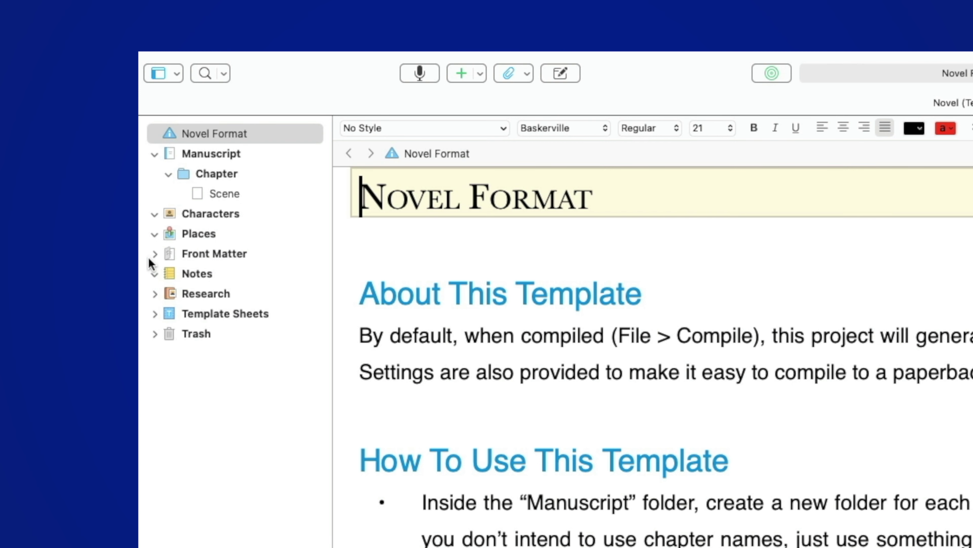
left_click(166, 173)
Collapse Manuscript, expand Template Sheets, and open the Character Sketch sheet
left_click(154, 155)
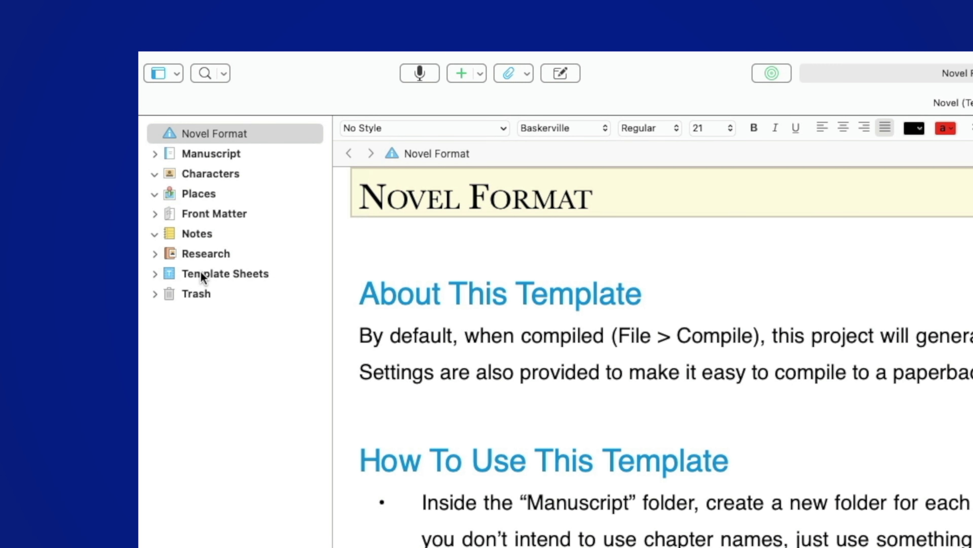
left_click(155, 275)
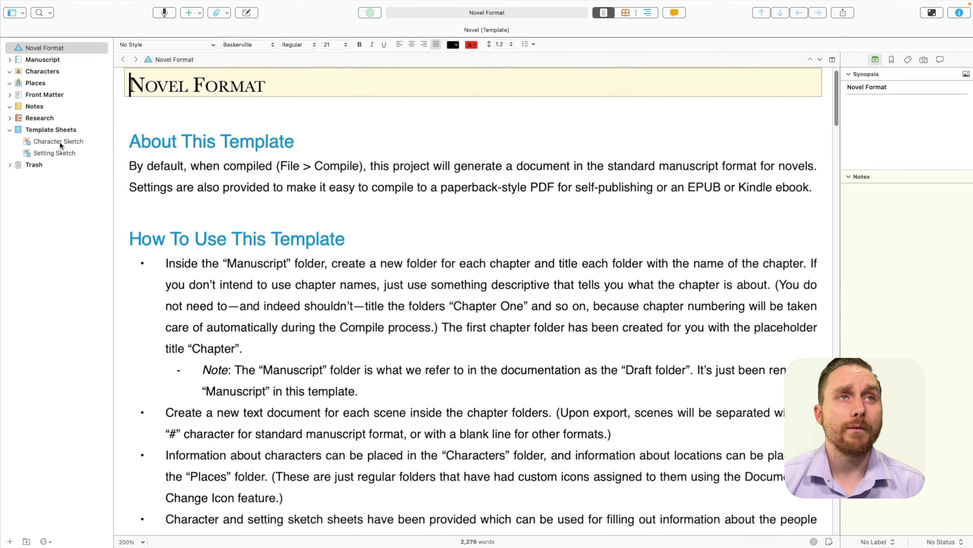
left_click(171, 236)
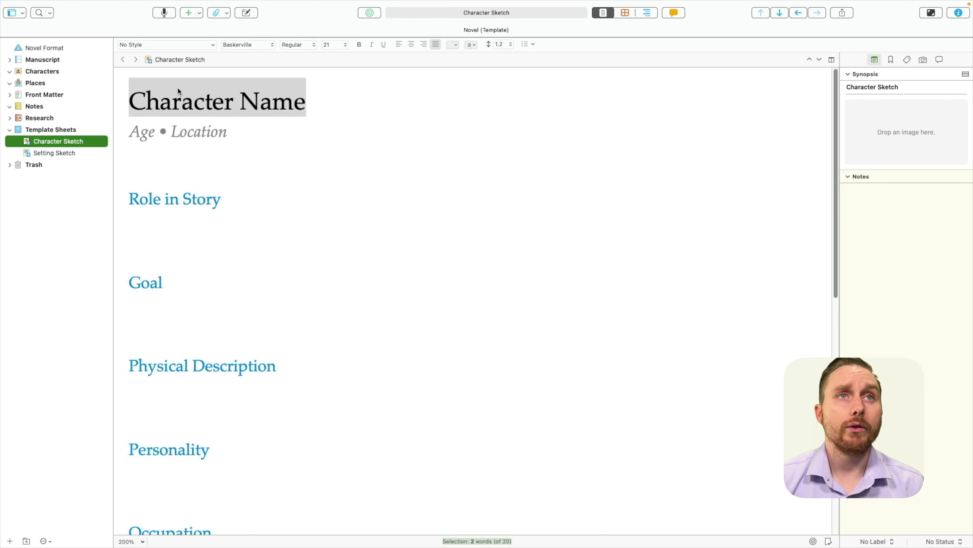
Read through Character Sketch, view Setting Sketch, then return to Character Sketch
scroll(208, 148, "down", 1)
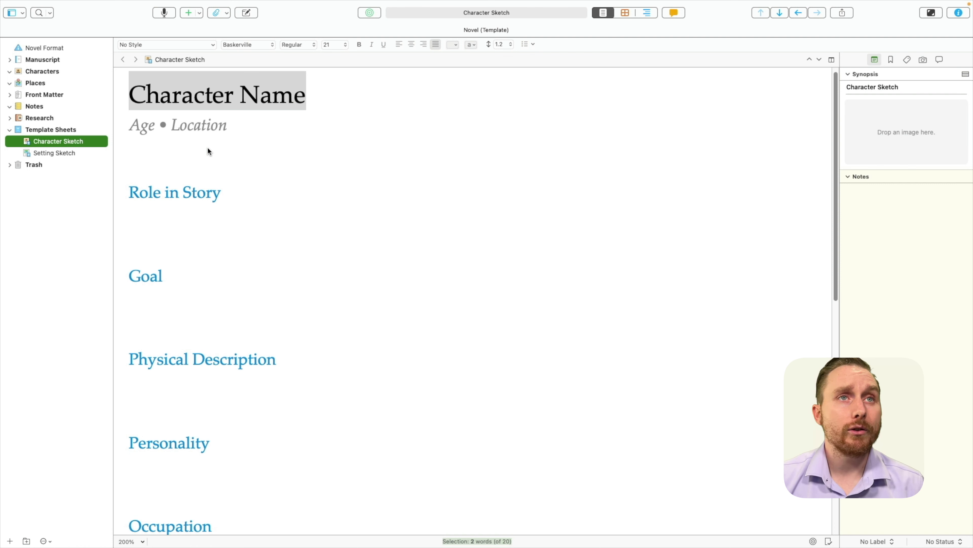
scroll(170, 226, "down", 10)
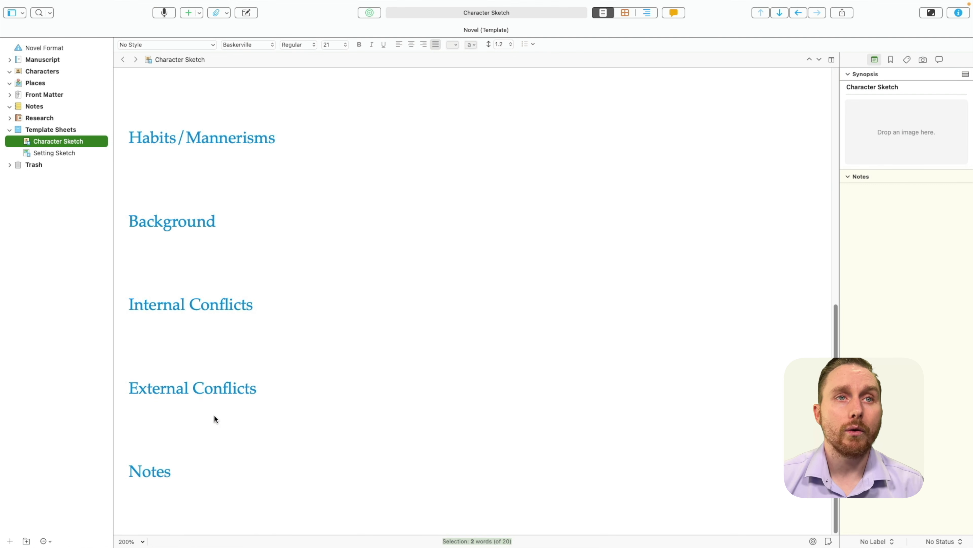
left_click(54, 153)
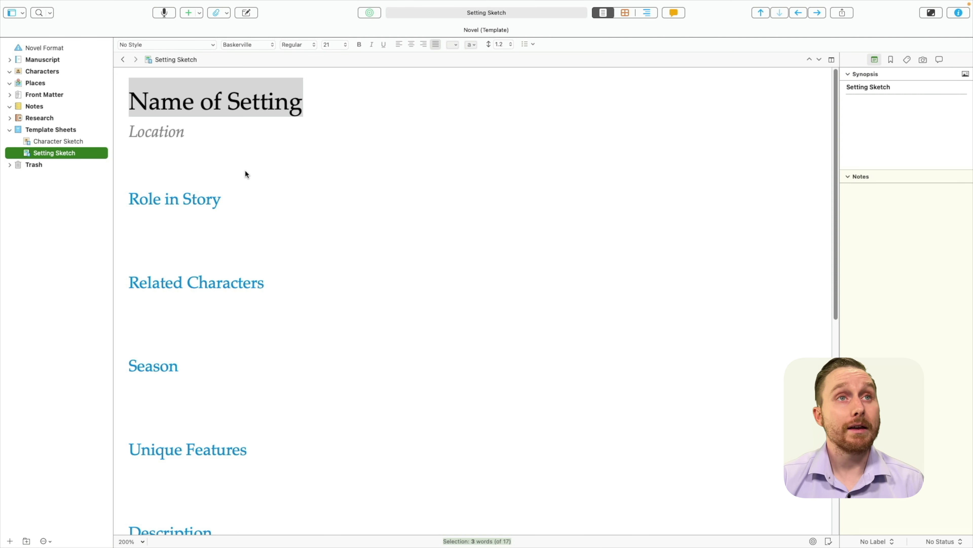
scroll(319, 309, "down", 5)
scroll(325, 313, "up", 5)
left_click(88, 142)
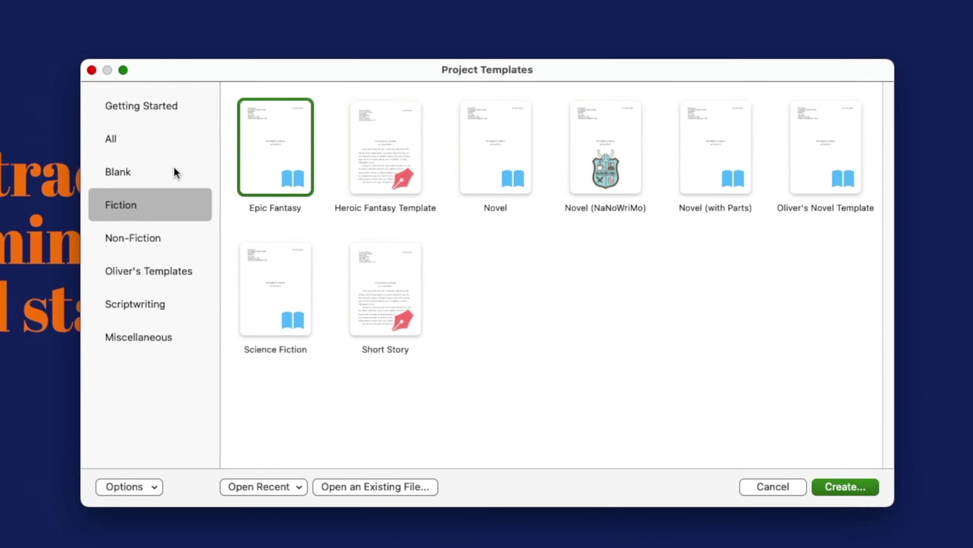
Create a new project named 'Blank Template' from the Blank template
left_click(108, 160)
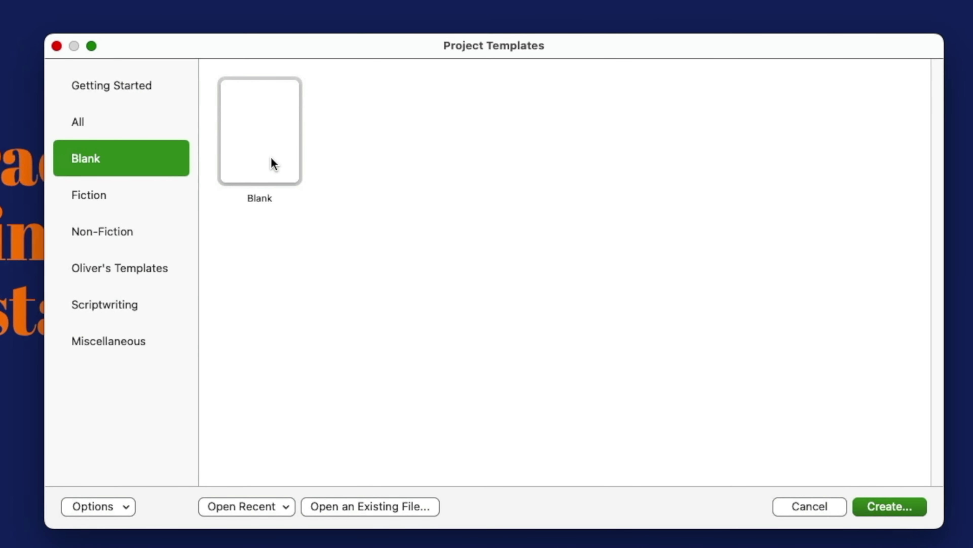
double_click(273, 164)
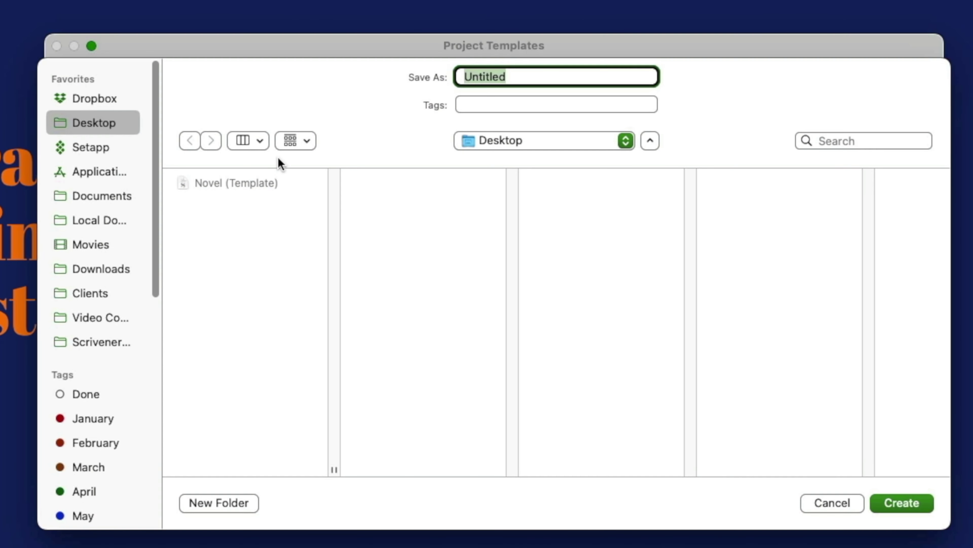
type("Blank T")
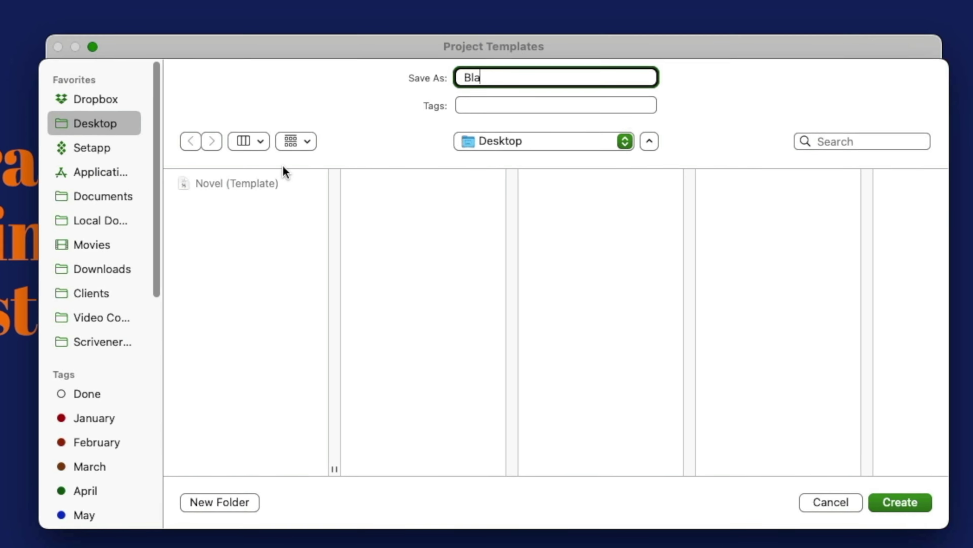
type("empalte")
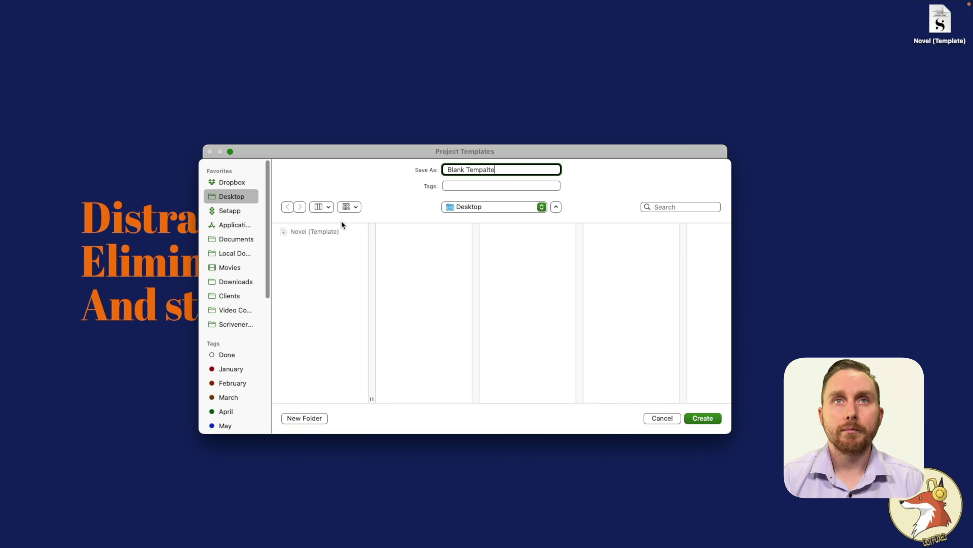
key("BackSpace")
key("BackSpace")
key("BackSpace")
key("BackSpace")
type("late")
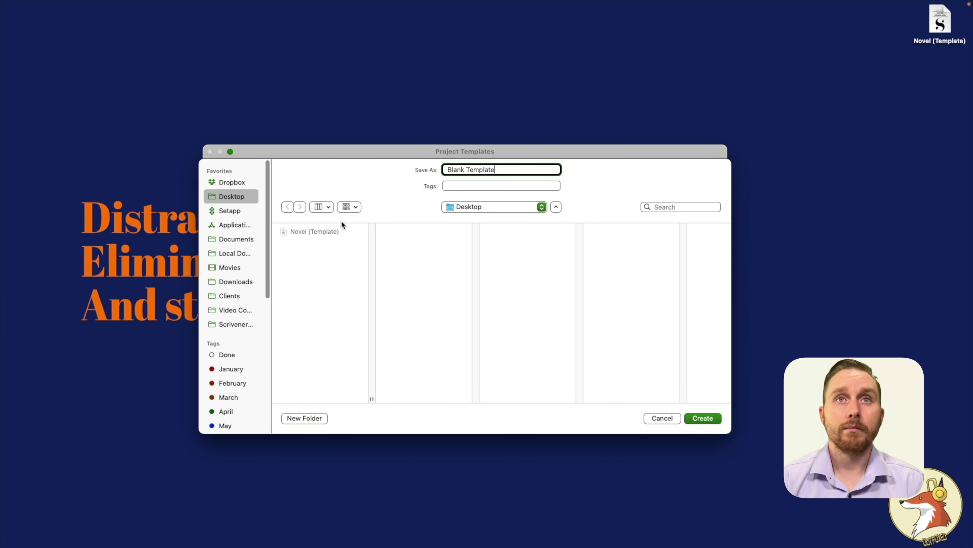
left_click(705, 418)
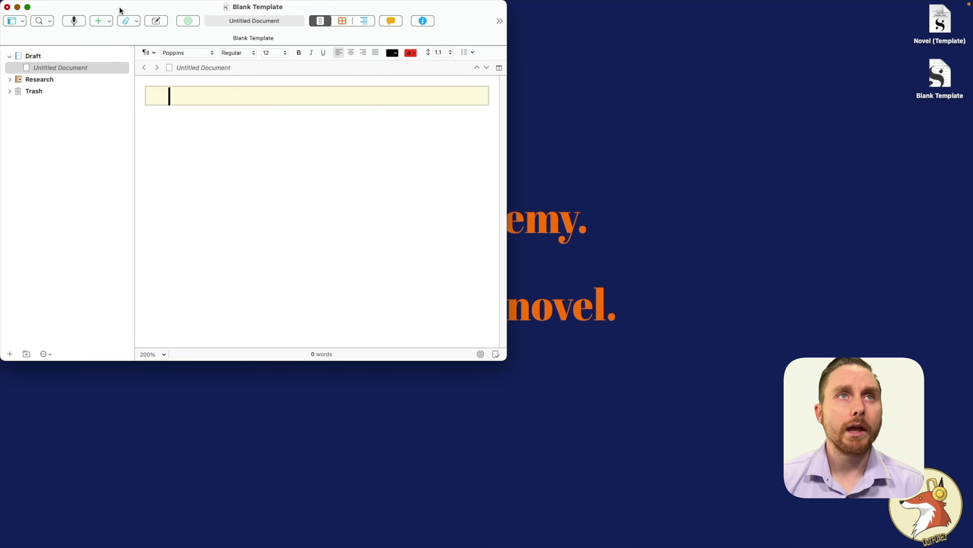
Make the Blank Template window full screen and collapse the Draft folder
left_click_drag(120, 7, 227, 115)
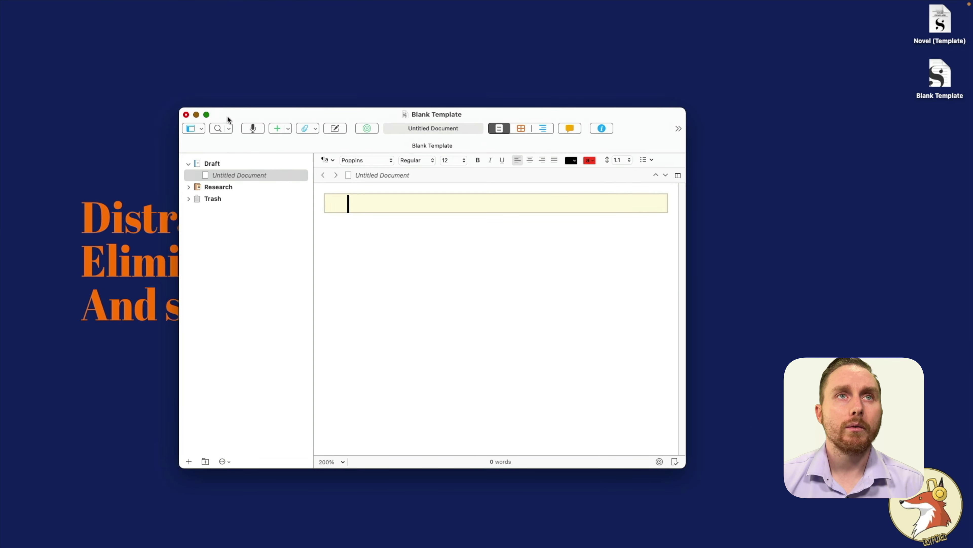
left_click(207, 115)
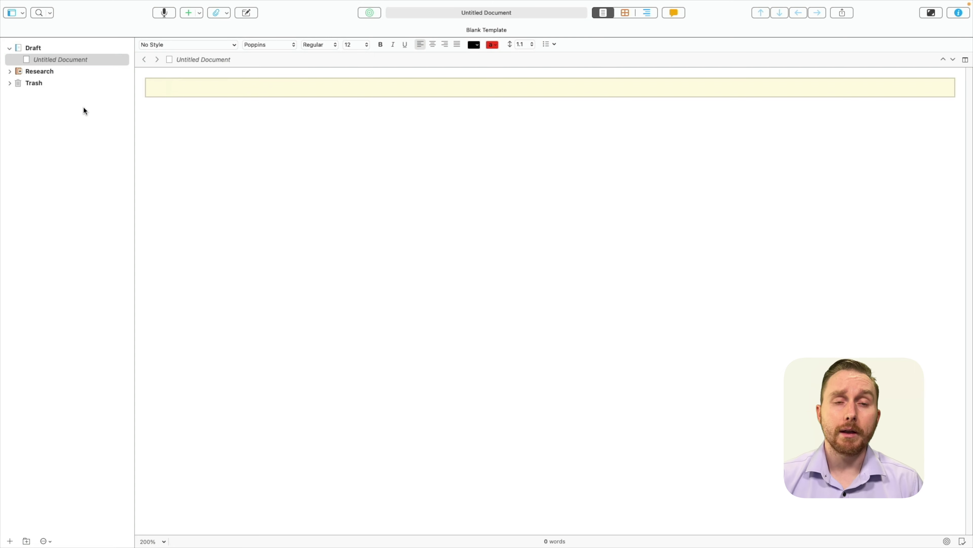
left_click(36, 59)
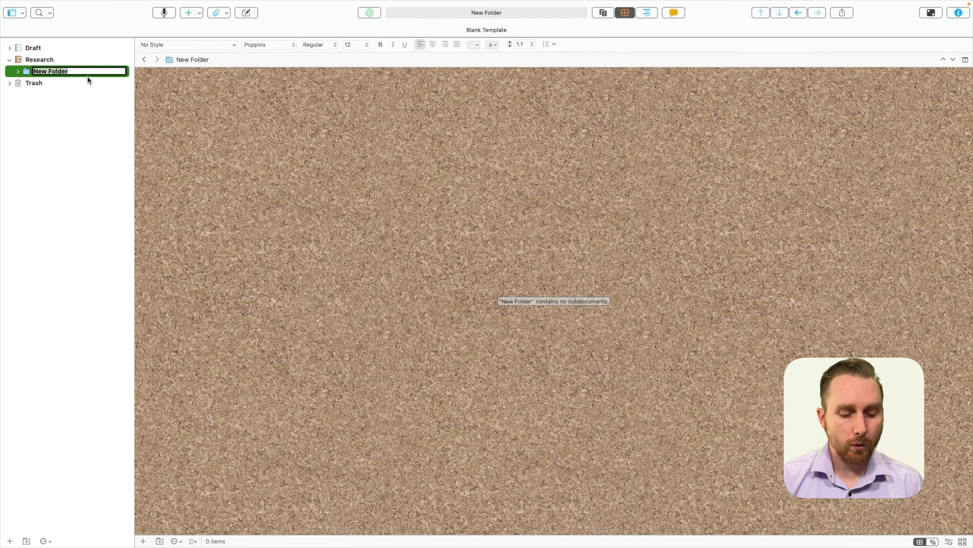
Rename the new Research subfolder to 'Template Sheets'
type("Templates")
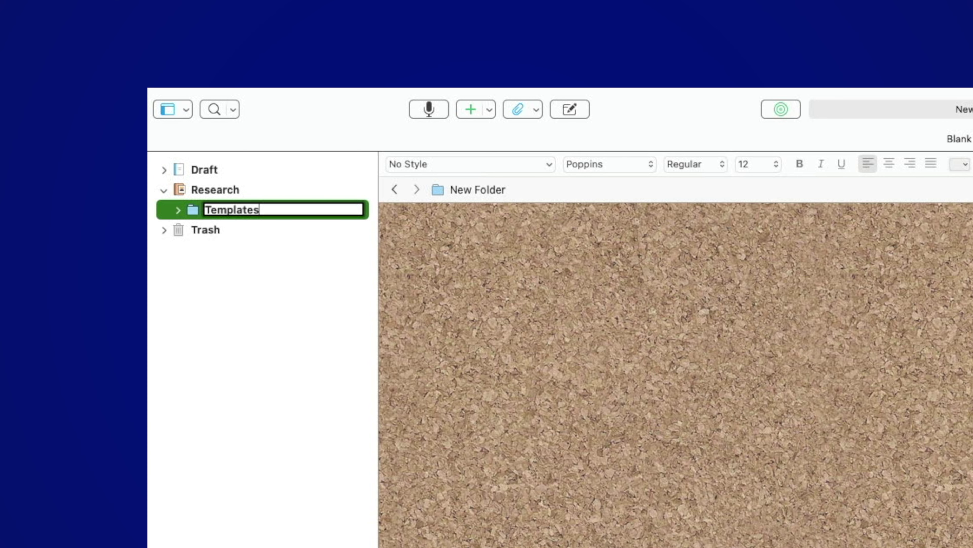
type("SHJ")
key("Return")
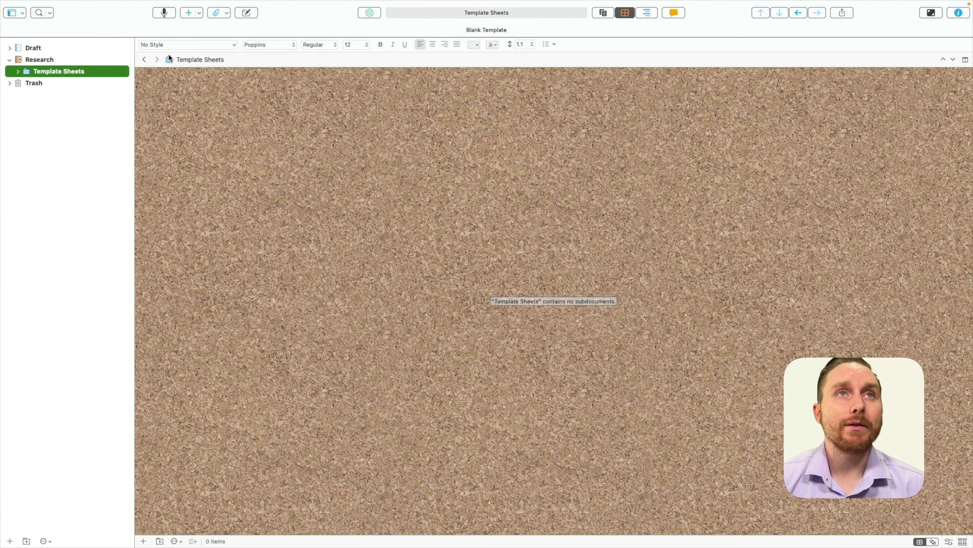
left_click(178, 5)
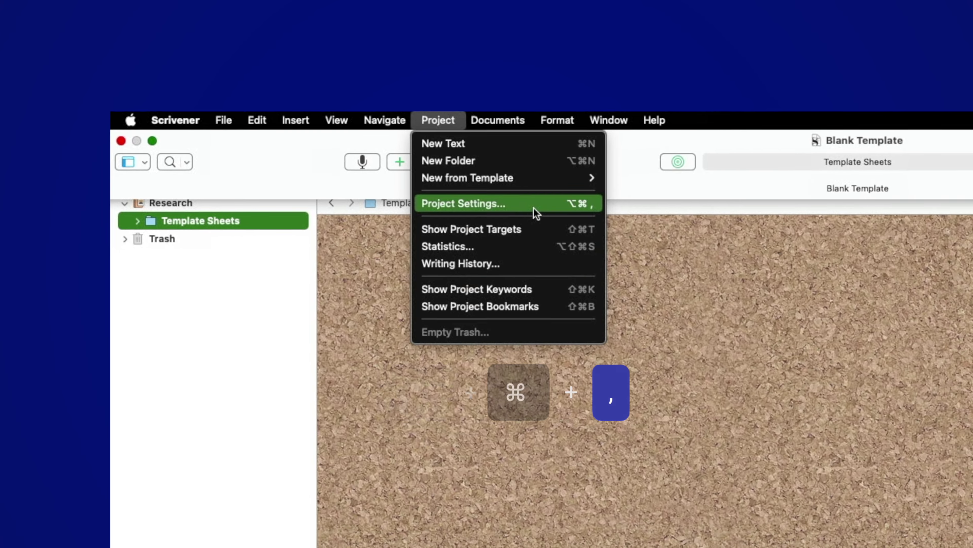
In Project Settings > Special Folders, make Template Sheets the templates folder
left_click(621, 253)
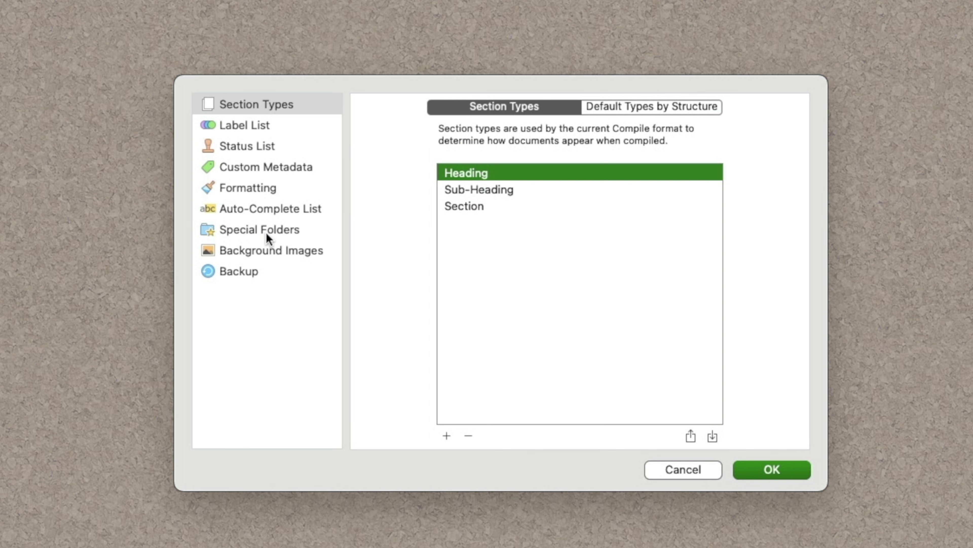
left_click(257, 229)
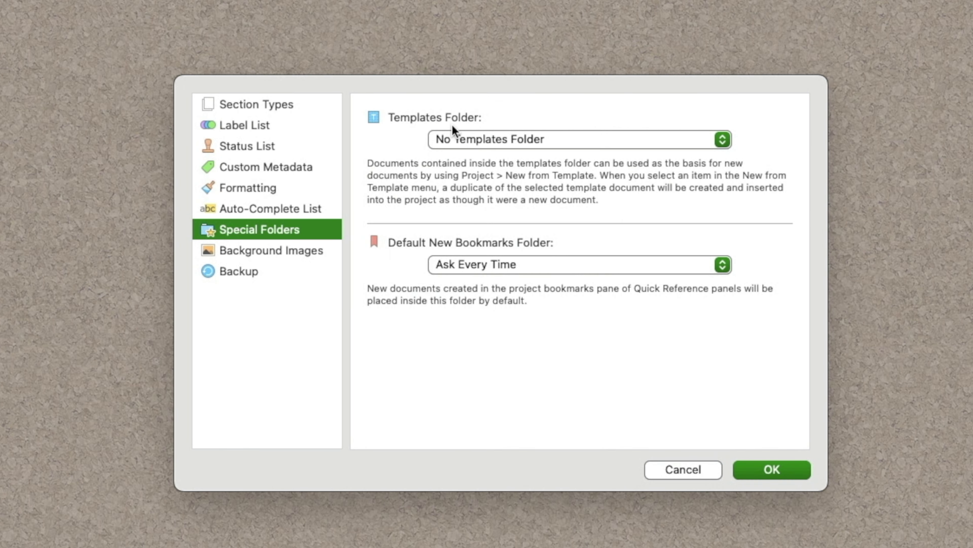
left_click(539, 143)
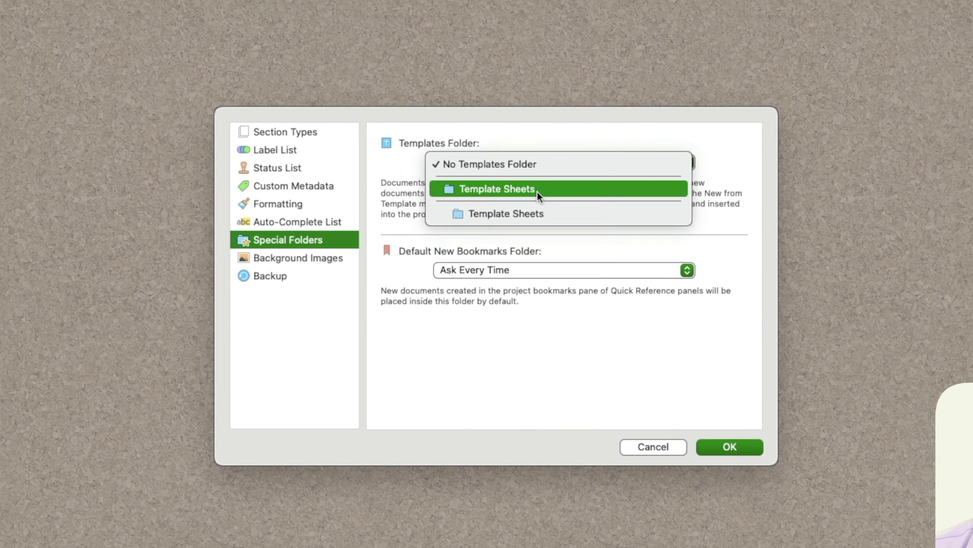
left_click(549, 176)
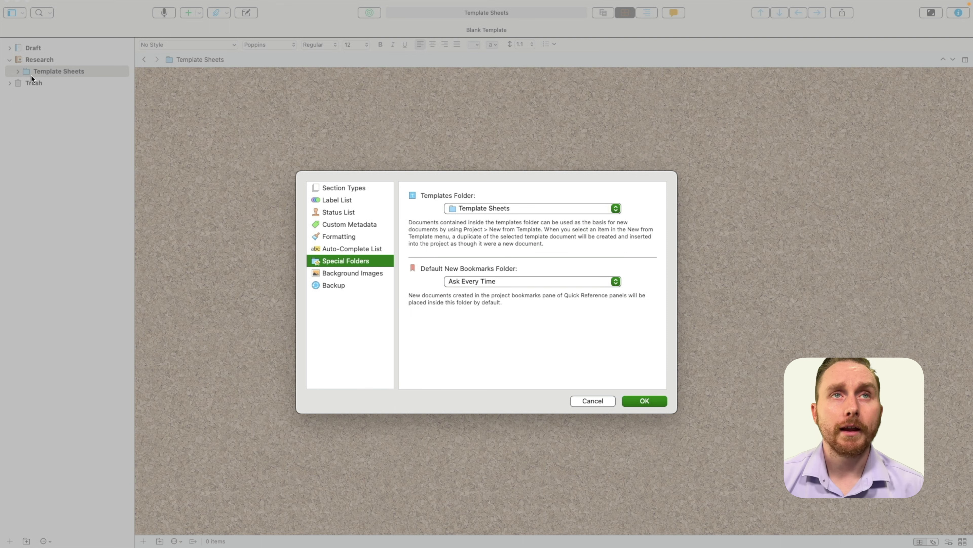
left_click(654, 401)
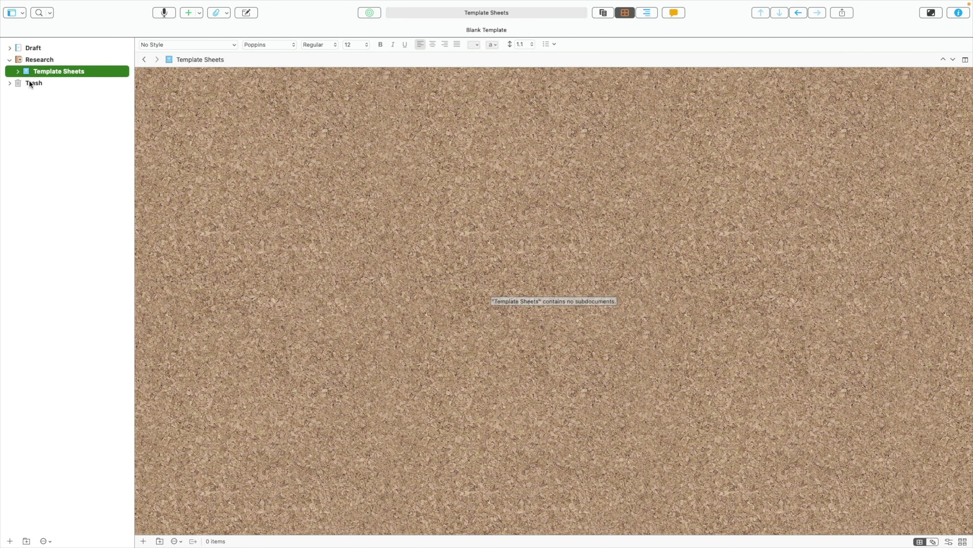
mouse_move(41, 3)
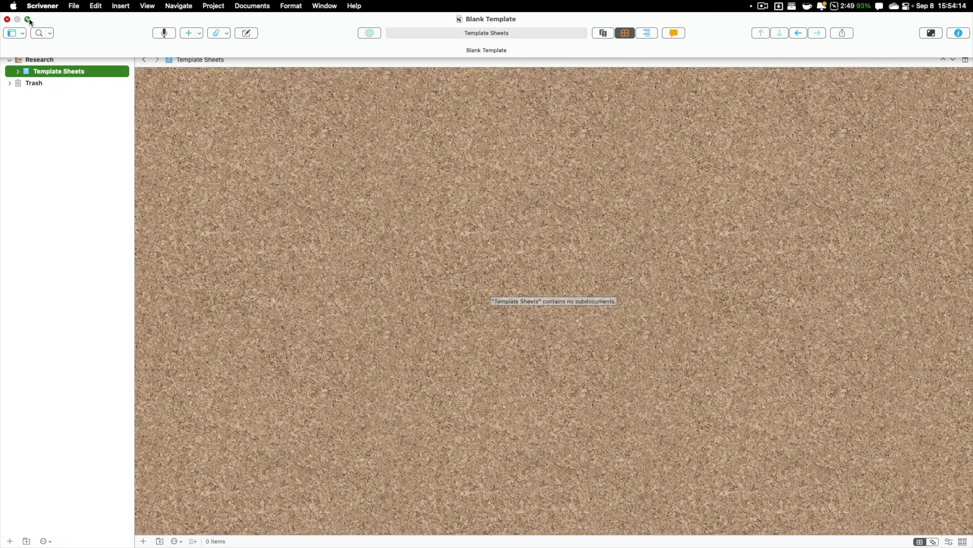
Copy Character Sketch and Setting Sketch from the Novel (Template) project into Template Sheets
left_click(28, 19)
double_click(941, 31)
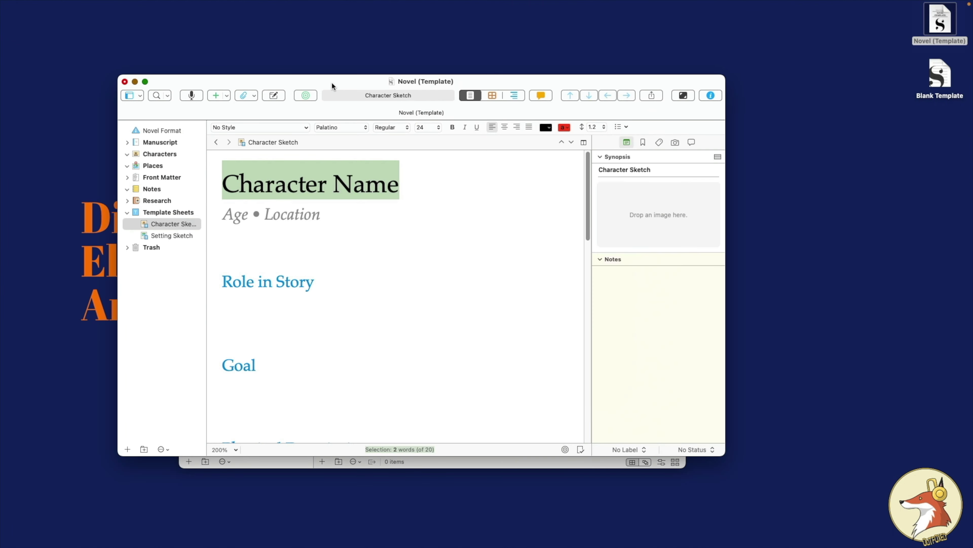
left_click_drag(332, 85, 484, 23)
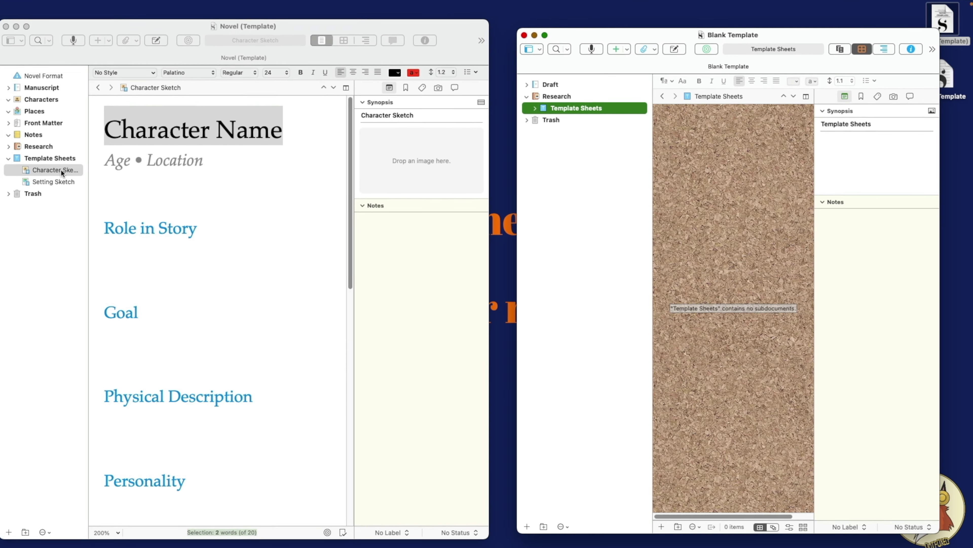
mouse_move(64, 170)
left_mouse_down()
mouse_move(194, 196)
mouse_move(423, 175)
mouse_move(563, 129)
mouse_move(584, 106)
left_mouse_up()
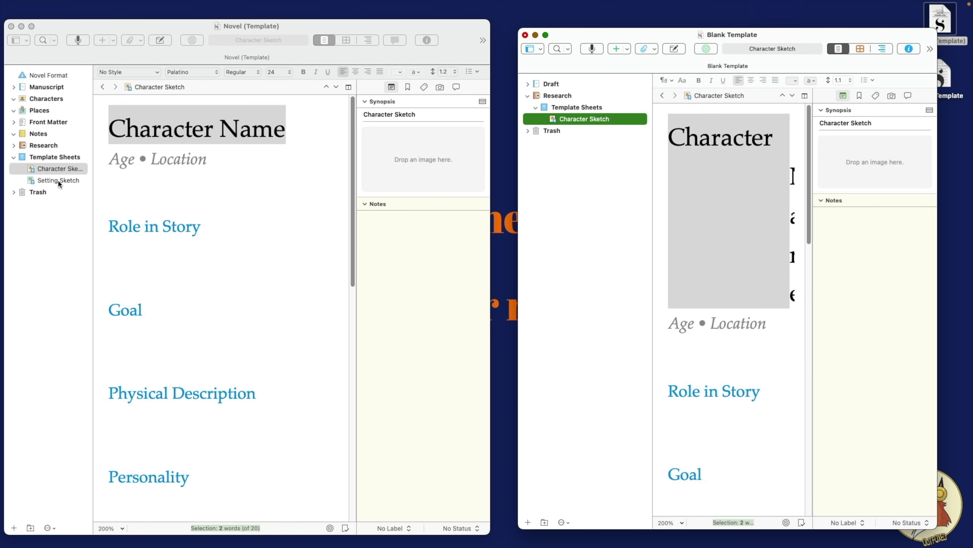
mouse_move(59, 182)
left_mouse_down()
mouse_move(323, 211)
mouse_move(628, 135)
mouse_move(600, 112)
left_mouse_up()
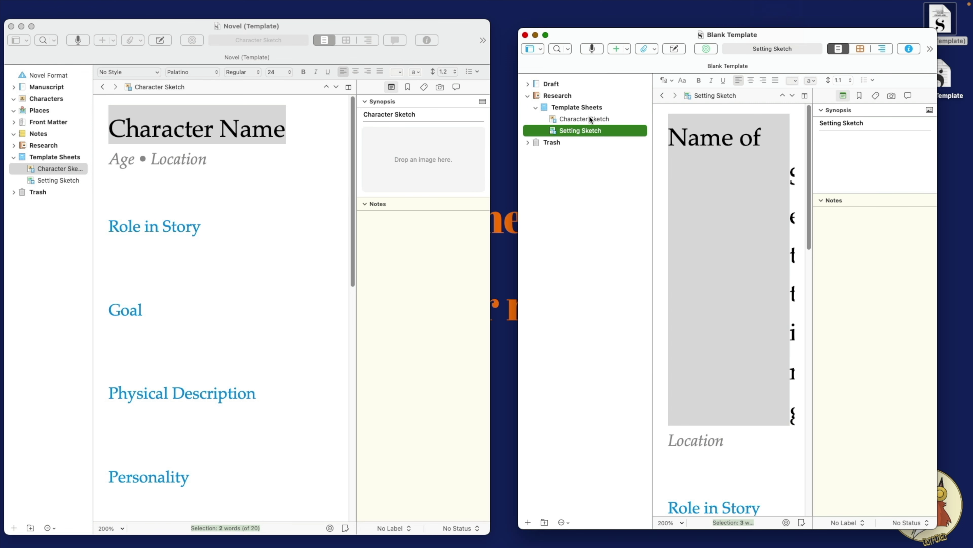
left_click(11, 26)
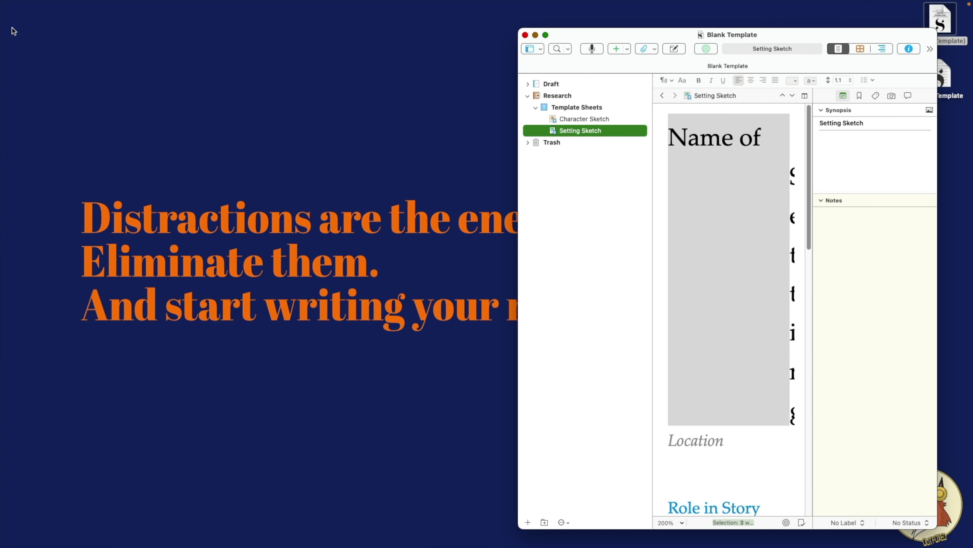
Enlarge the Blank Template window, check both copied sketches, and collapse Template Sheets
left_click(545, 35)
left_click(71, 85)
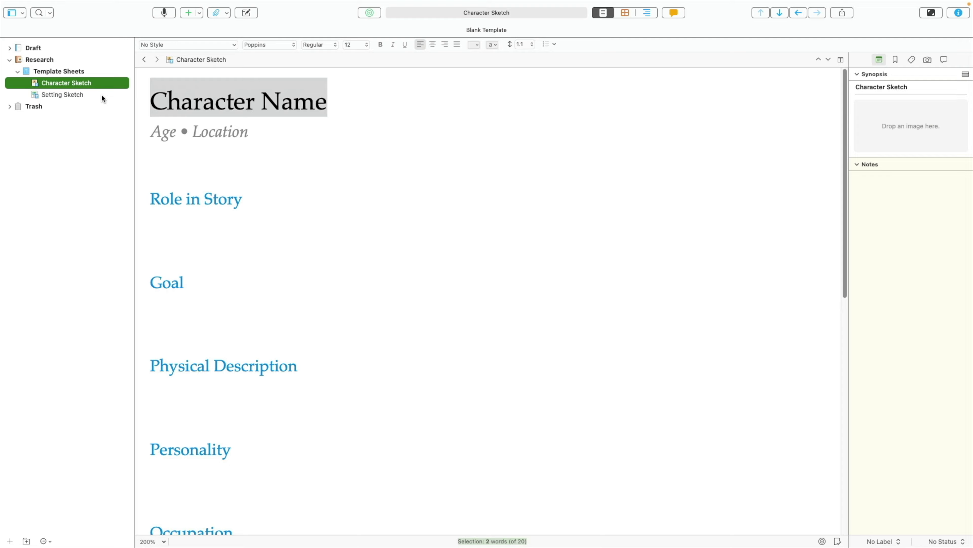
left_click(102, 96)
left_click(17, 72)
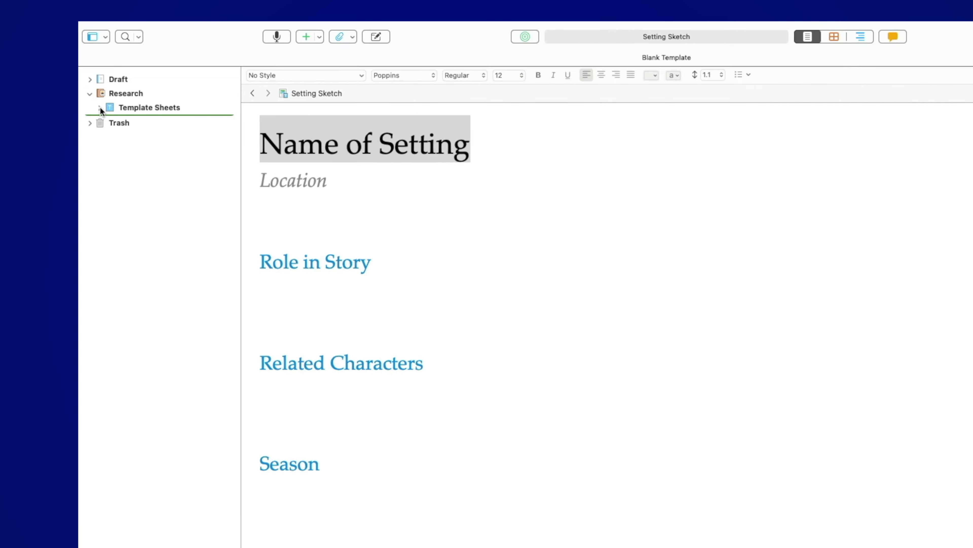
Add a Characters folder under Research and give it the Characters icon
left_click(320, 172)
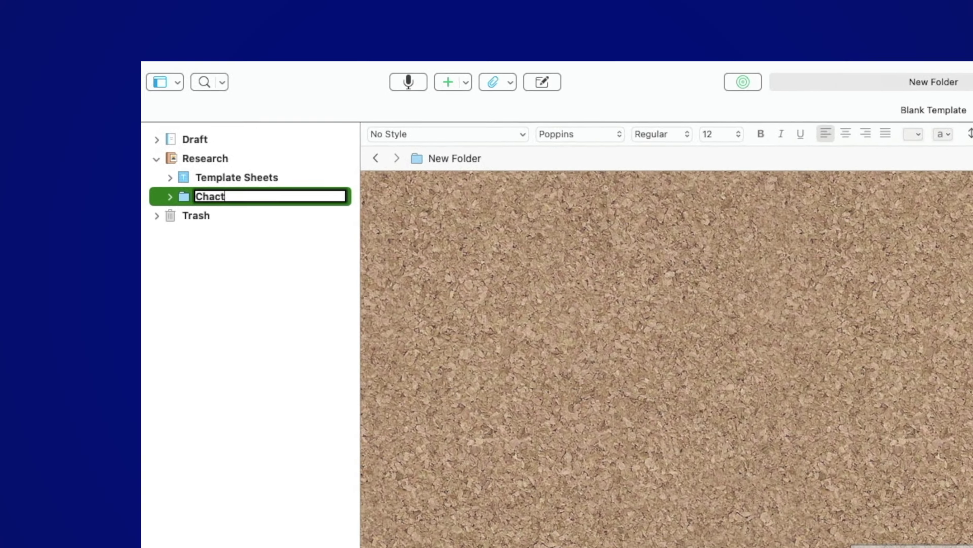
key("Return")
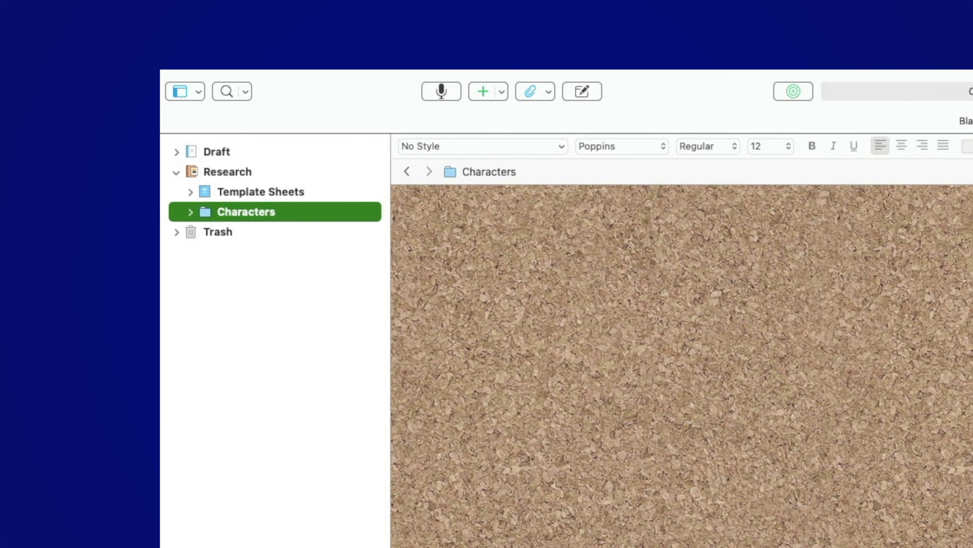
right_click(271, 208)
mouse_move(357, 544)
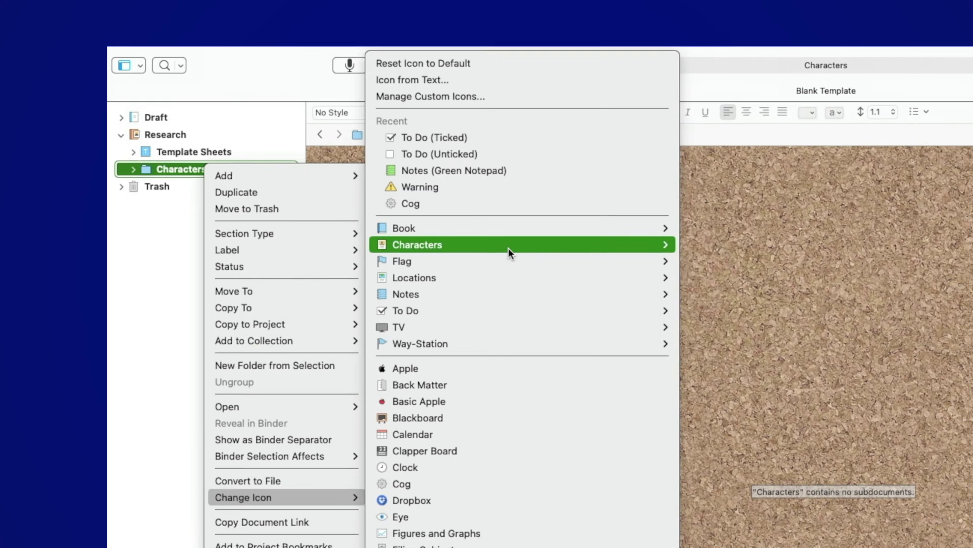
mouse_move(686, 300)
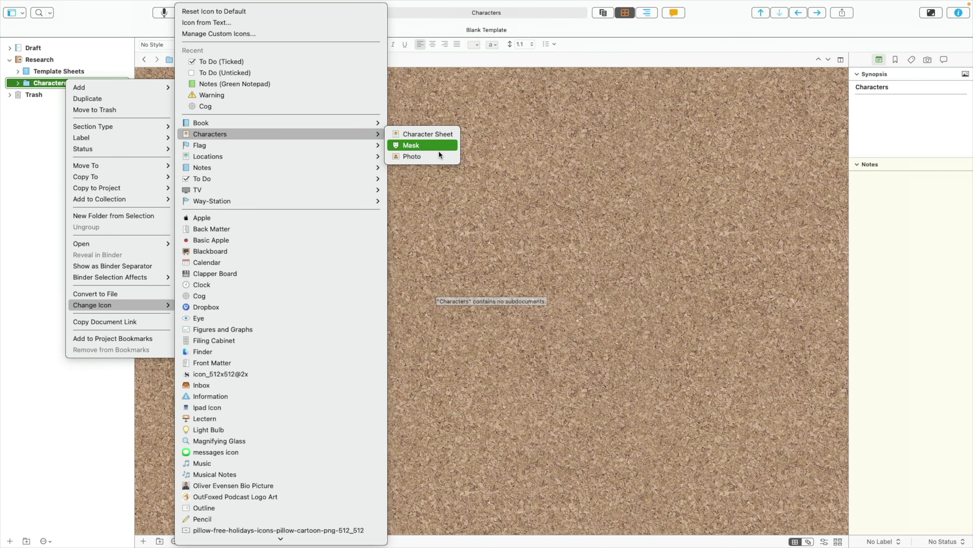
left_click(438, 155)
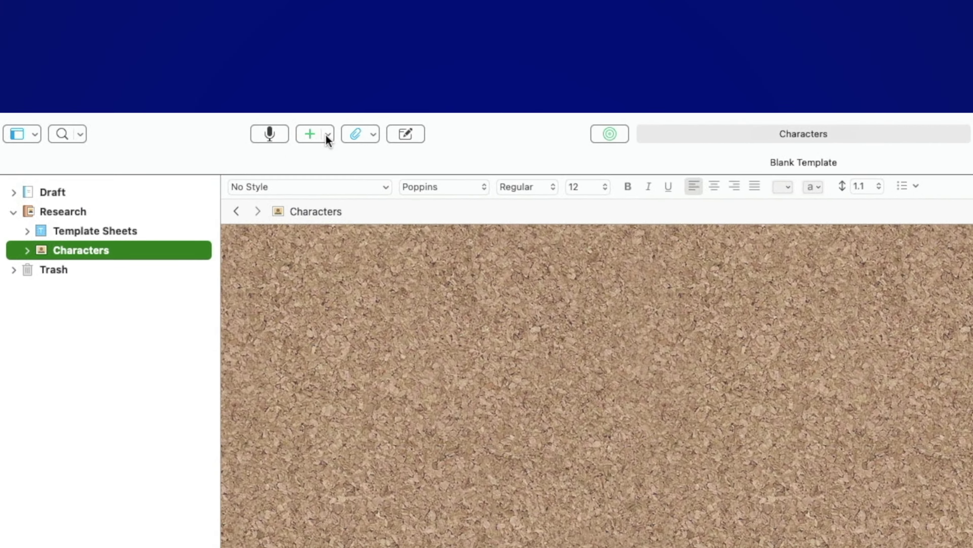
Add a new Character Sketch document inside the Characters folder
left_click(327, 135)
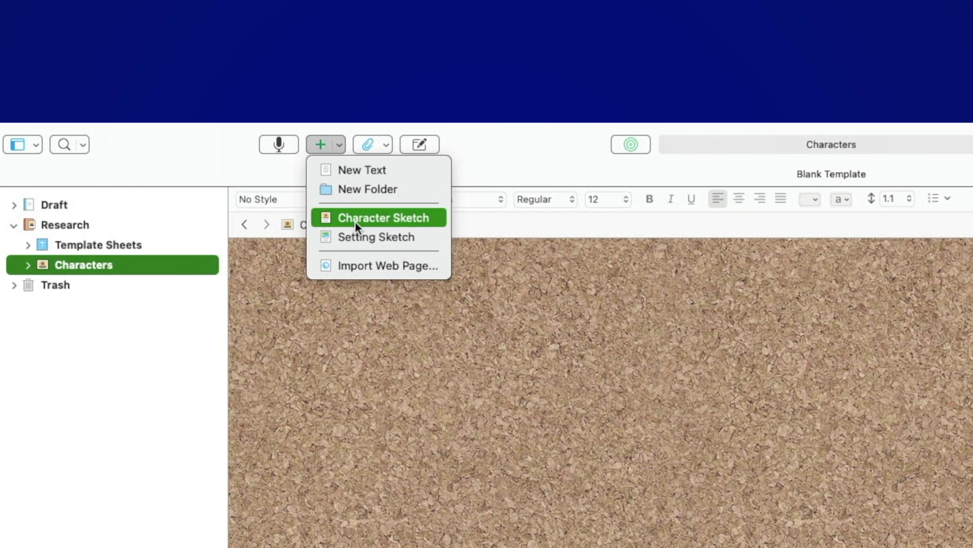
left_click(339, 144)
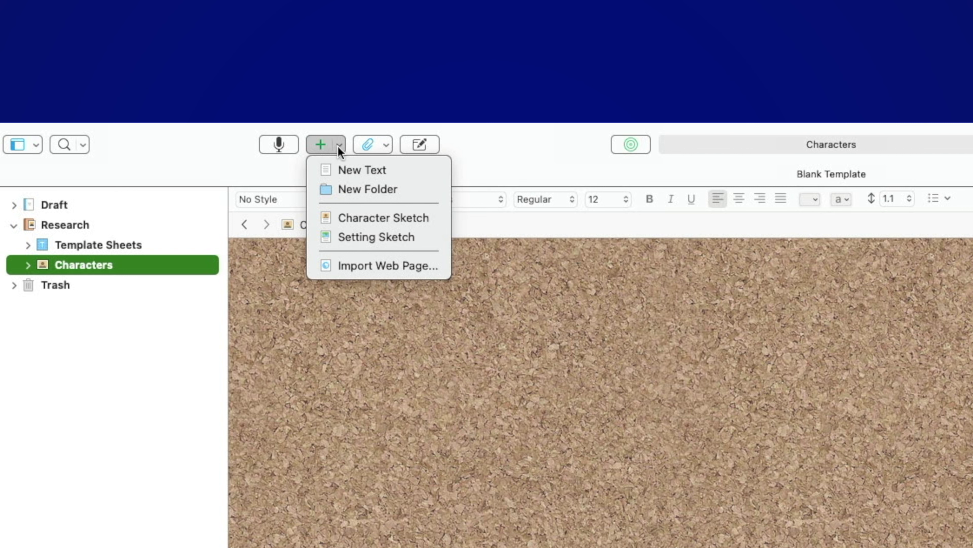
left_click(353, 218)
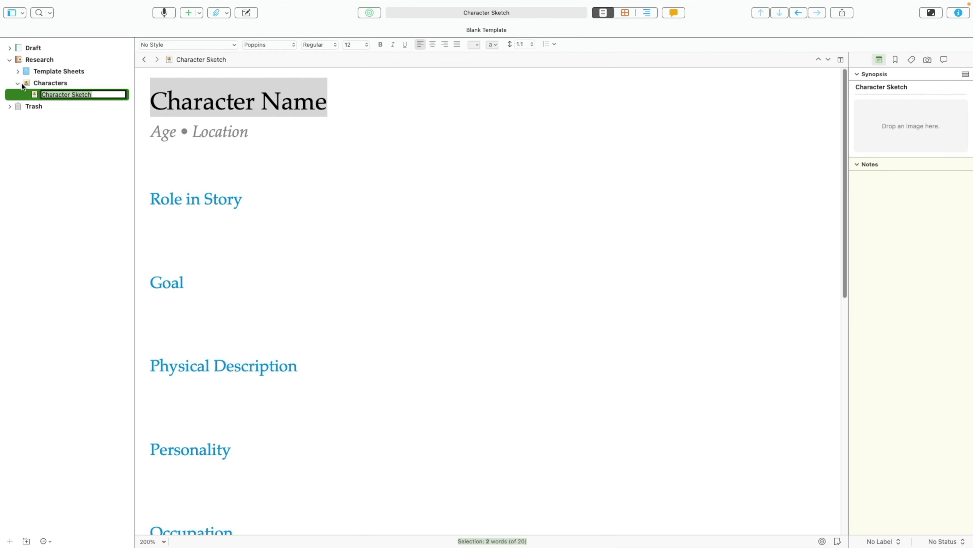
Compare the template Character Sketch with the new sketch in Characters
left_click(21, 82)
left_click(17, 71)
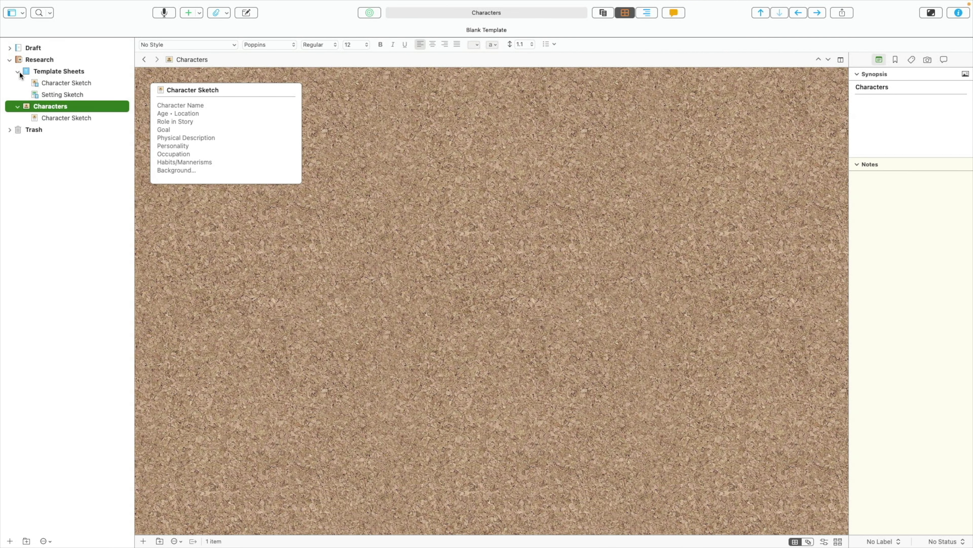
left_click(52, 85)
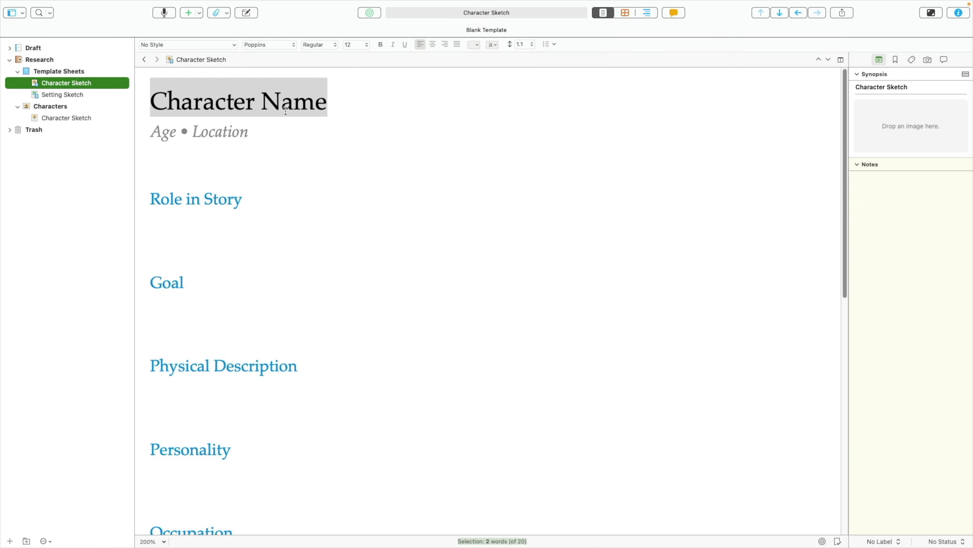
left_click(75, 118)
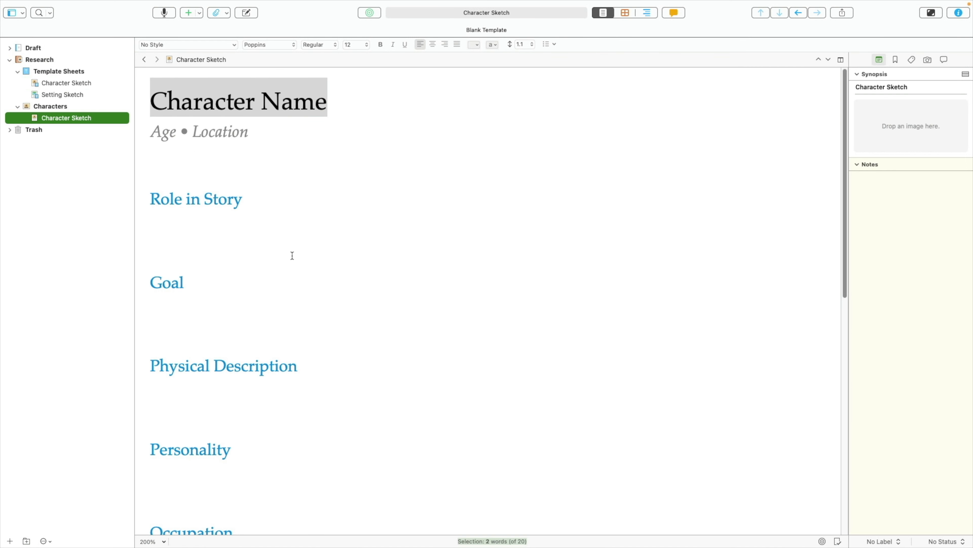